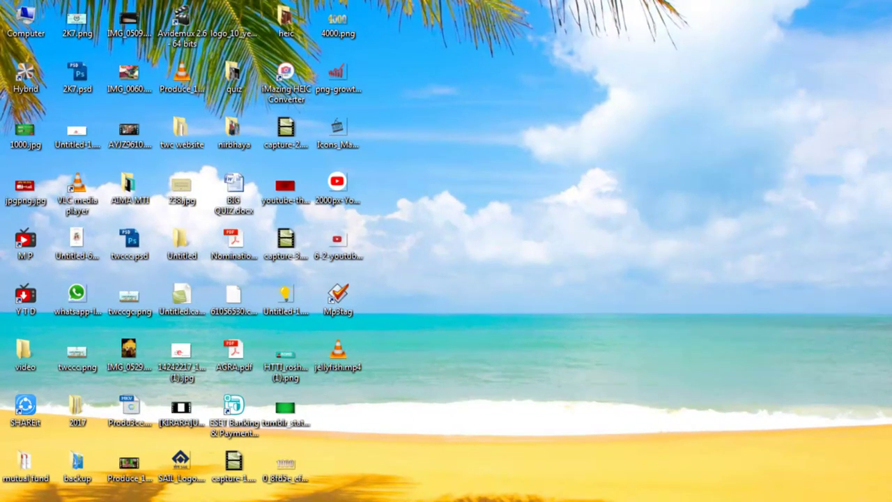
- Switch to the CNET article in Chrome, examine its large-screen resolutions table, and return to the desktop
mouse_move(405, 500)
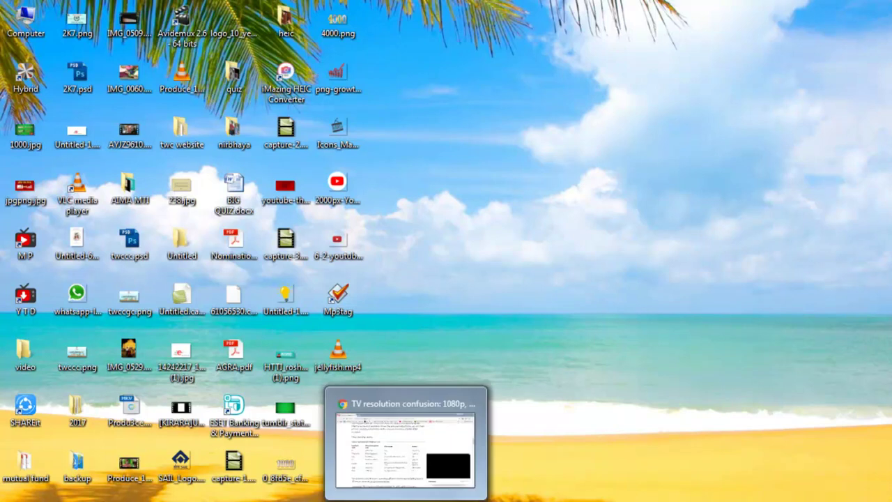
click(398, 462)
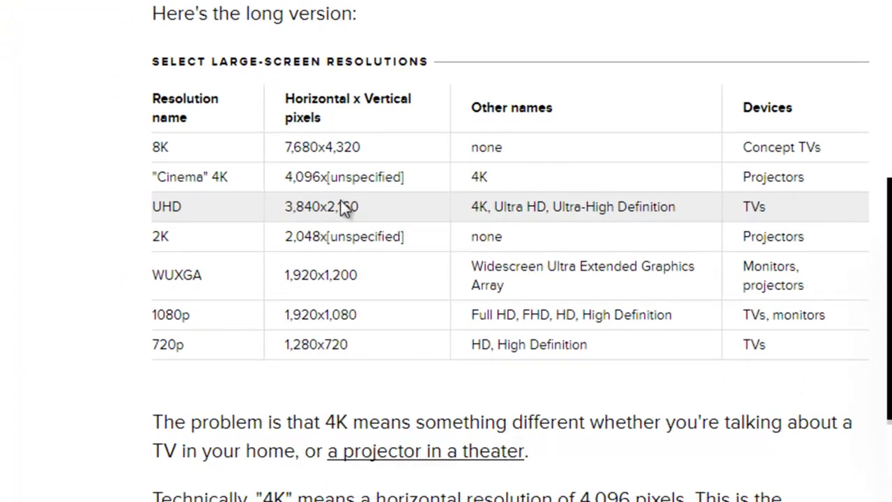
key(super+d)
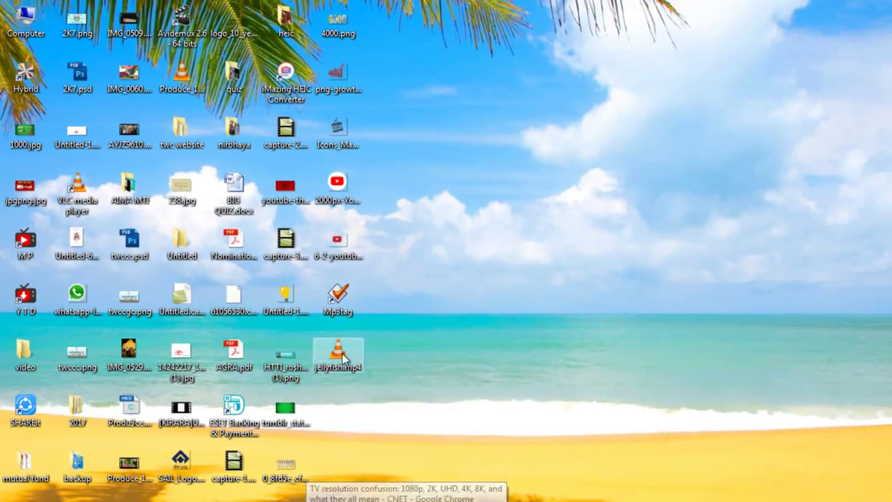
- Inspect the resolution of the desktop video jellyfish.mp4 in MediaInfo and close the report
right_click(341, 353)
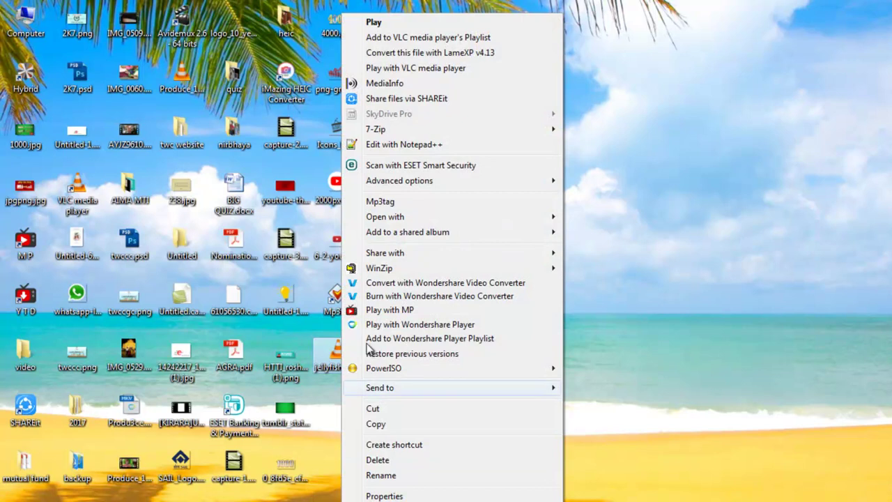
click(396, 83)
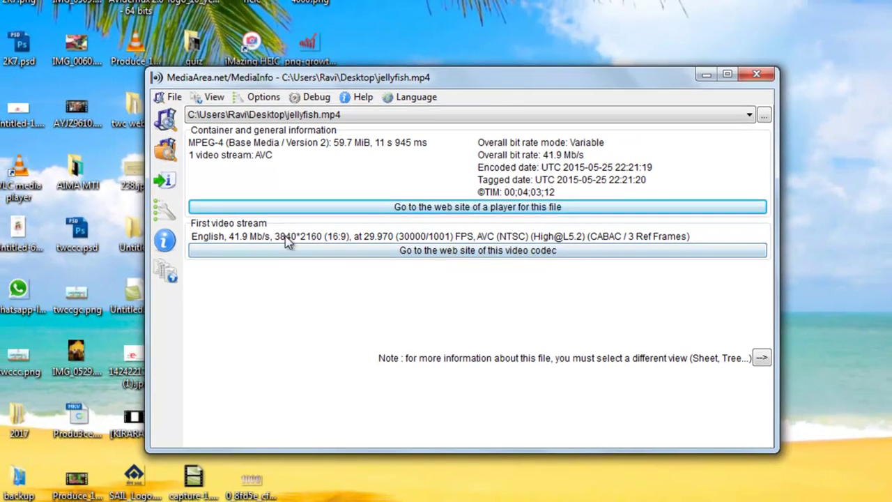
click(757, 74)
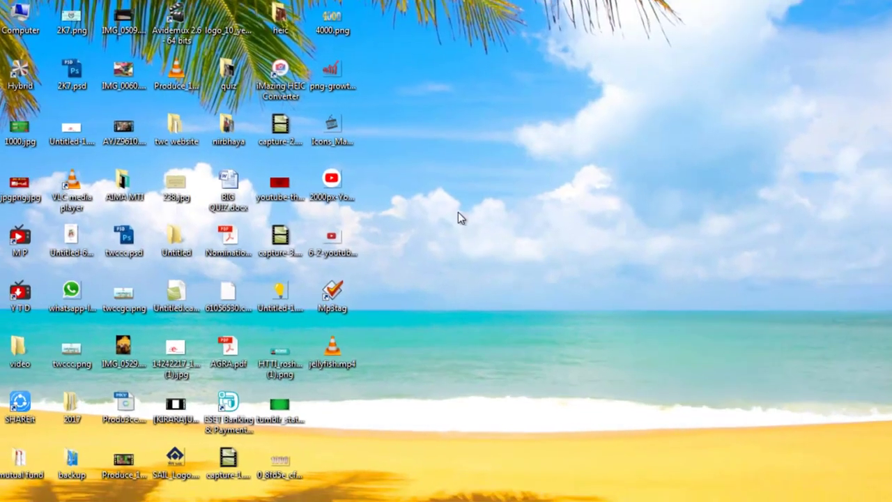
- Launch Hybrid and load jellyfish.mp4 from the Desktop as the input file
key(super)
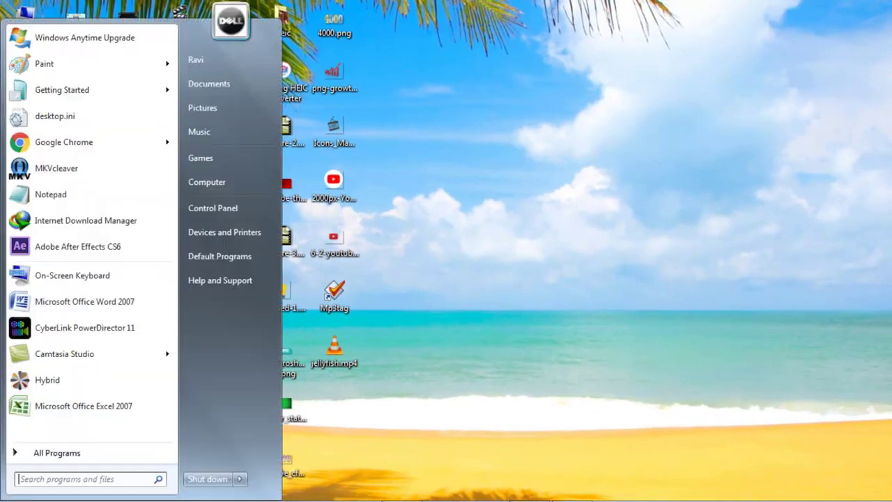
click(61, 379)
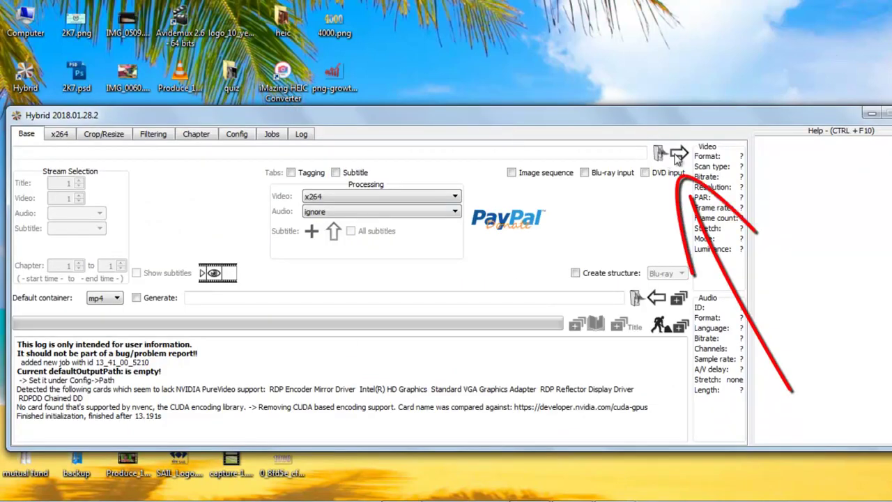
click(661, 155)
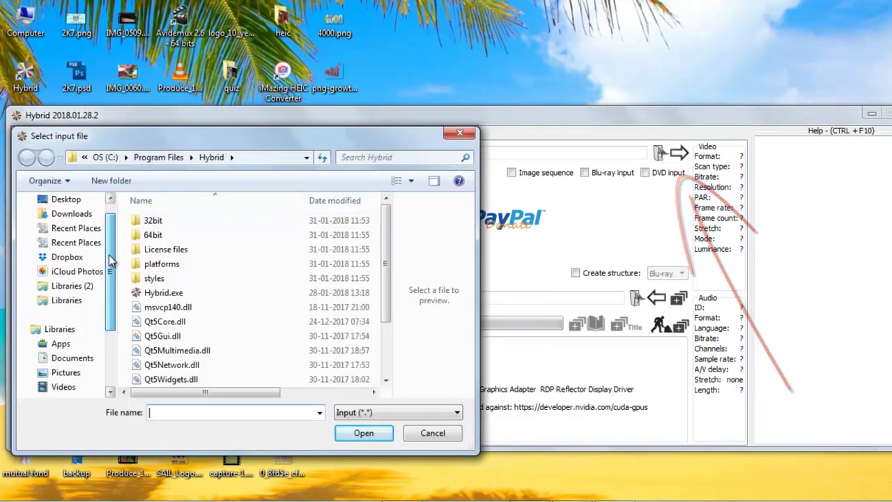
scroll(105, 279, up, 5)
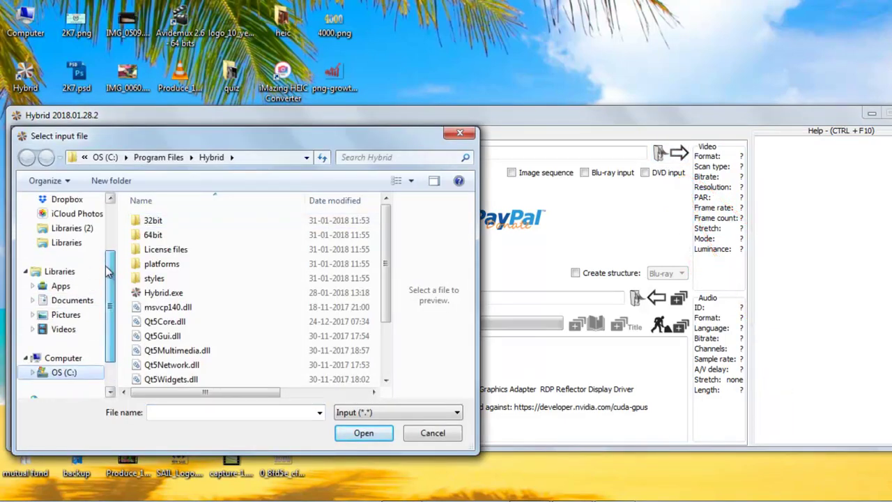
click(66, 220)
drag(385, 212, 388, 339)
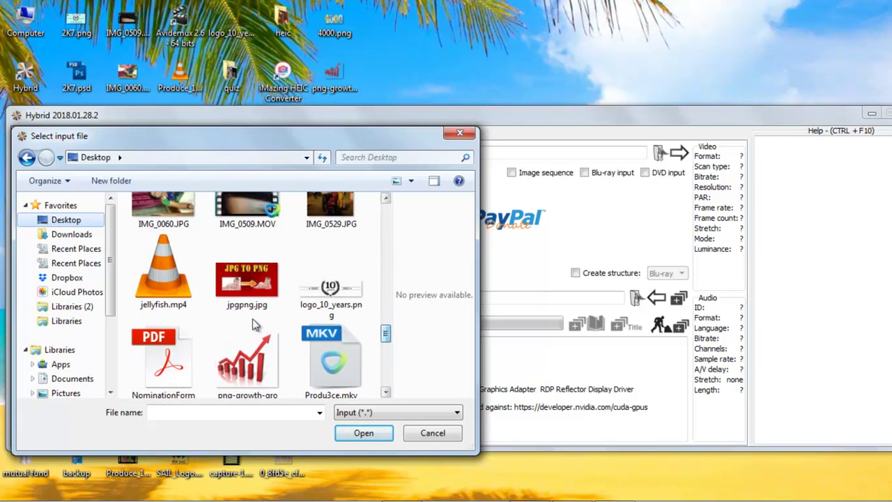
click(160, 276)
click(363, 432)
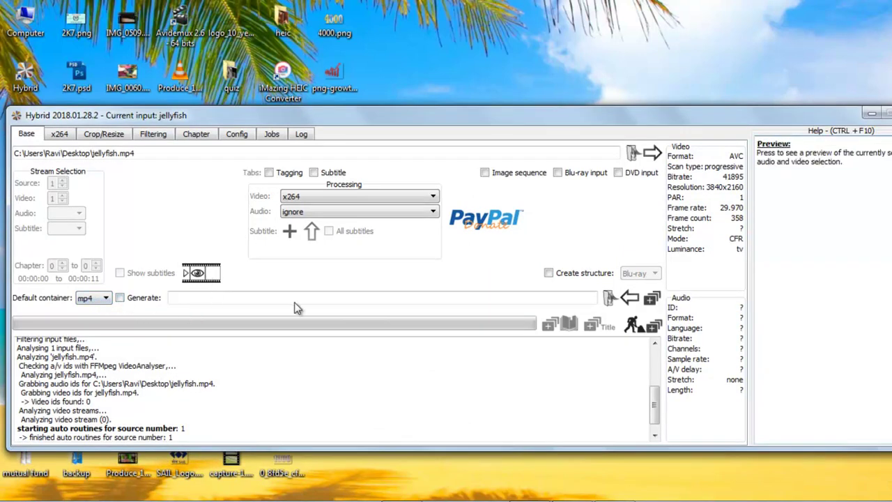
- Set the output file to jellyfishnew on the Desktop
click(610, 298)
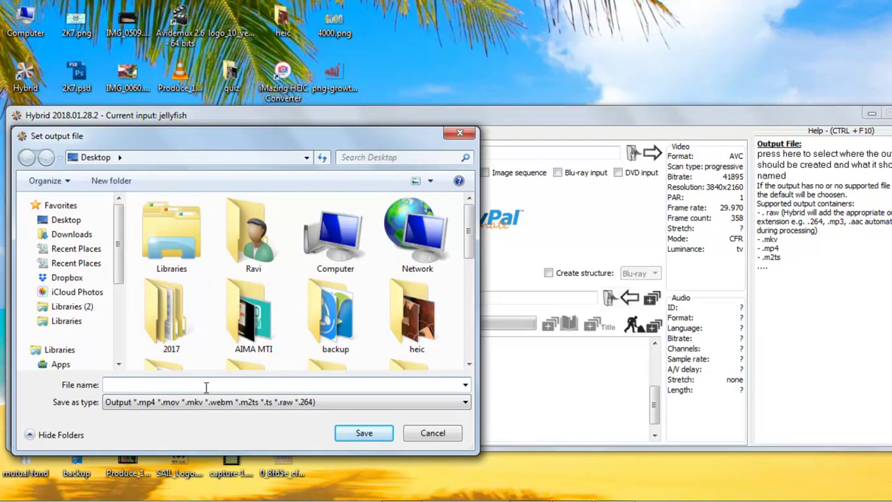
text(jellyfi)
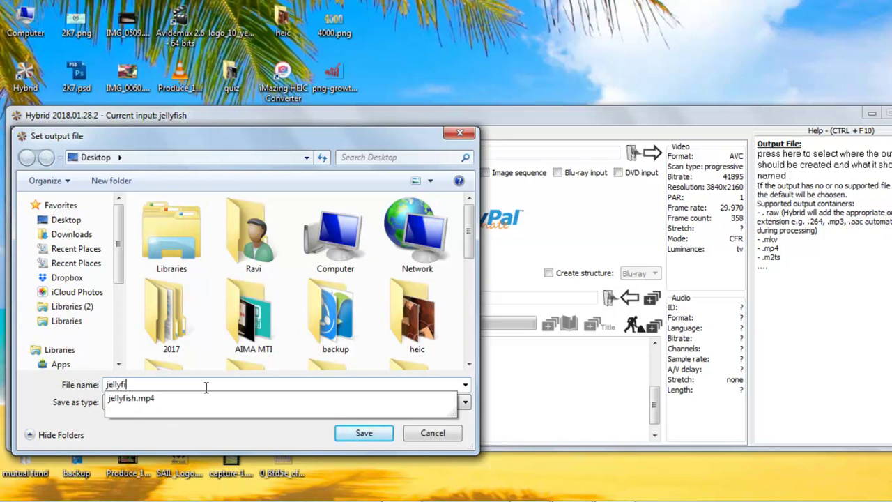
text(shn)
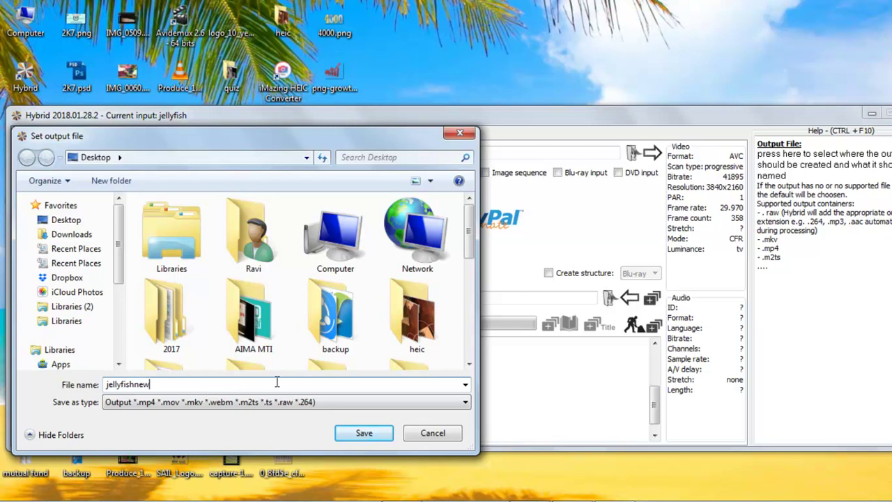
text(ew)
click(380, 439)
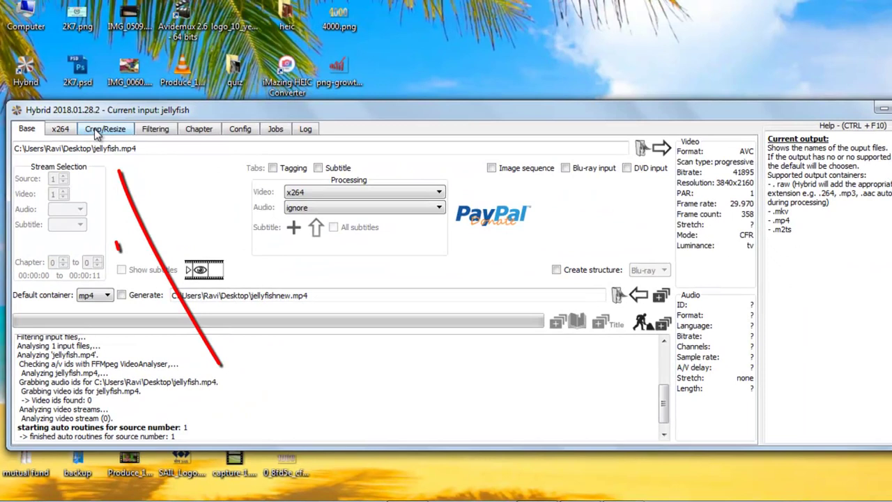
- Enable picture resizing and set the target resolution width to 1280 with the height adjusted automatically
click(97, 133)
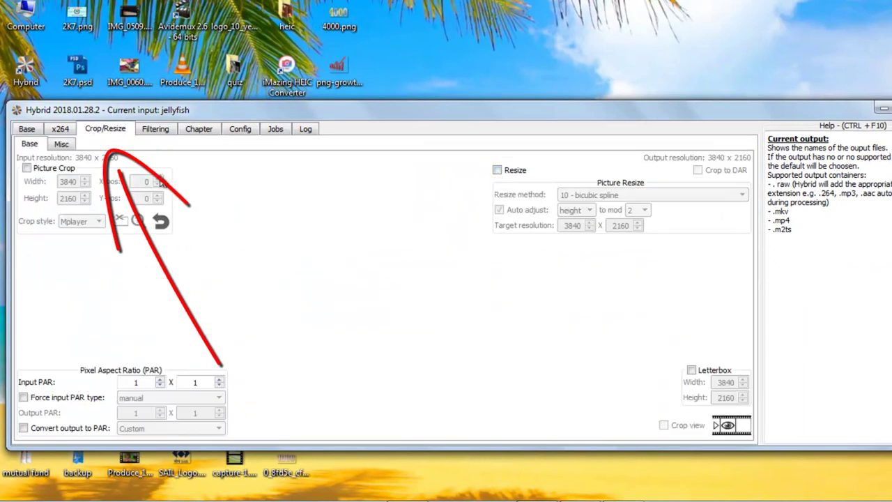
click(498, 170)
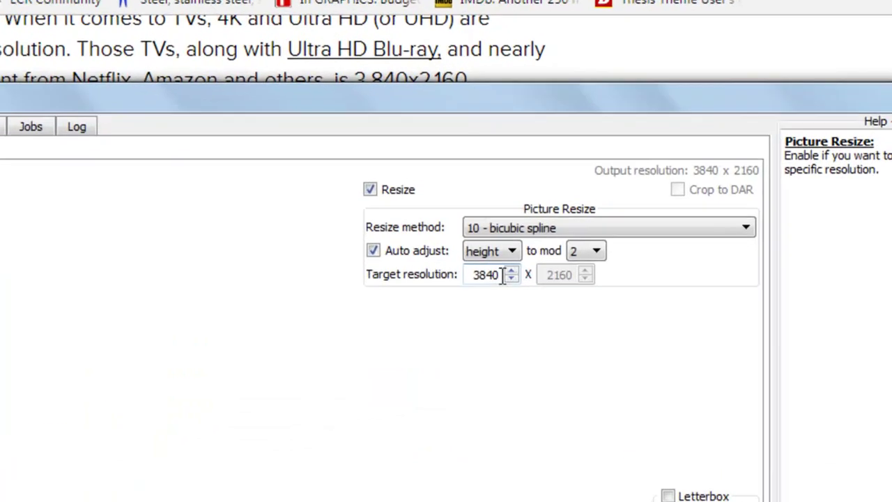
double_click(531, 244)
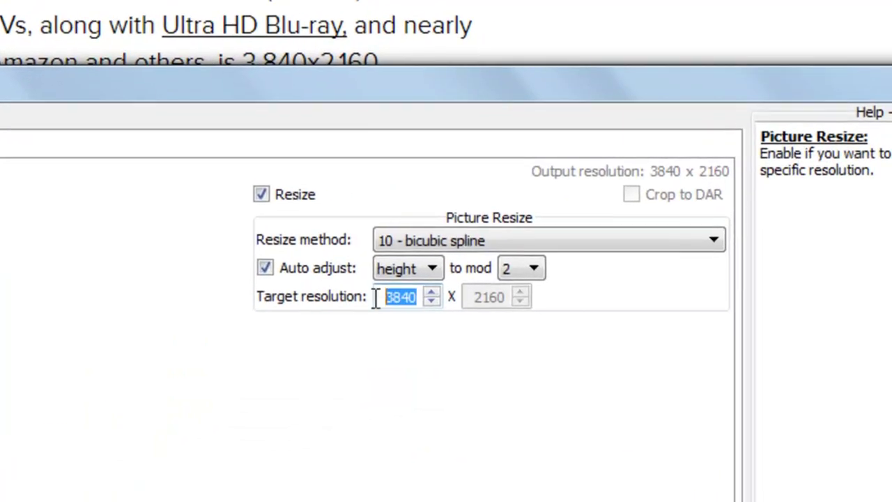
text(1280)
key(Tab)
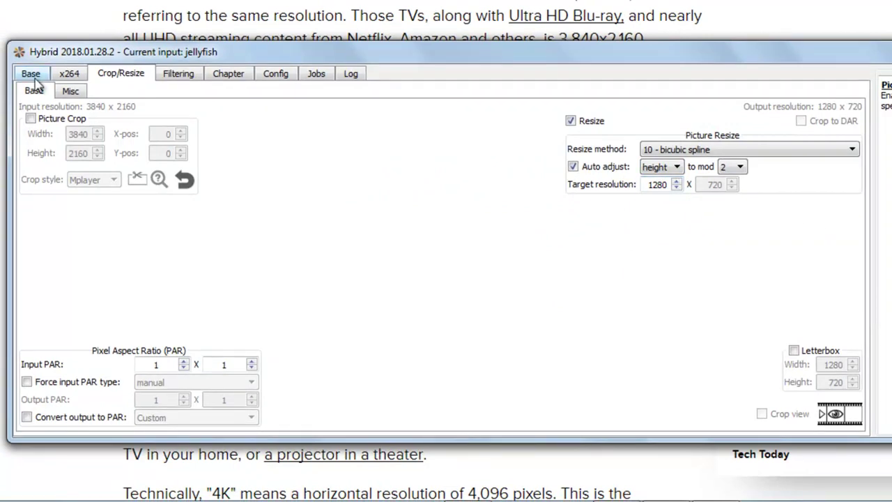
- Queue and start the conversion job, and quit Hybrid once processing has finished
click(30, 73)
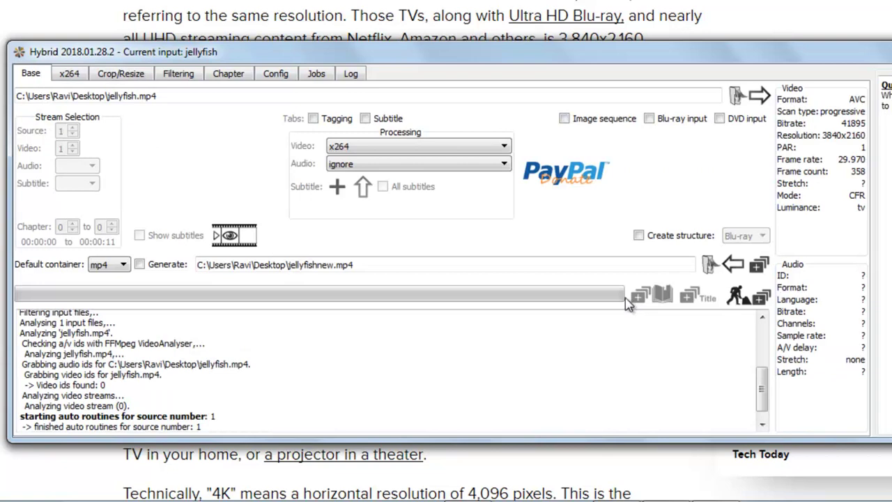
click(740, 297)
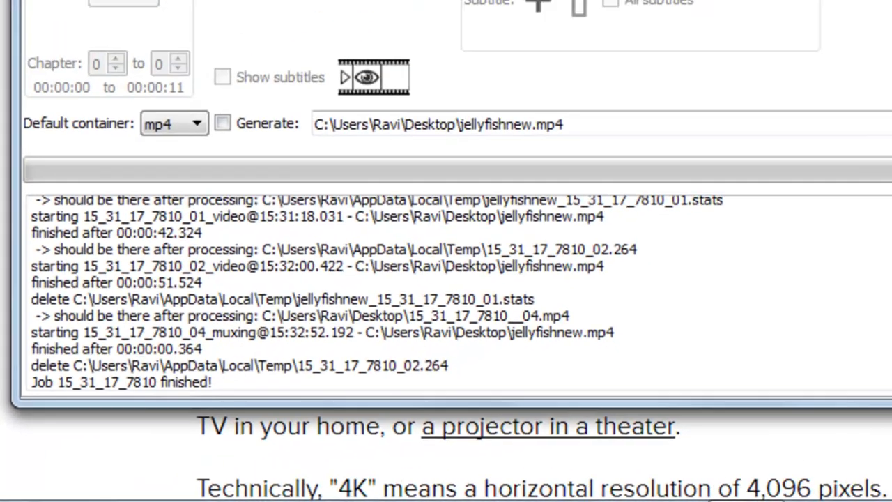
key(alt+F4)
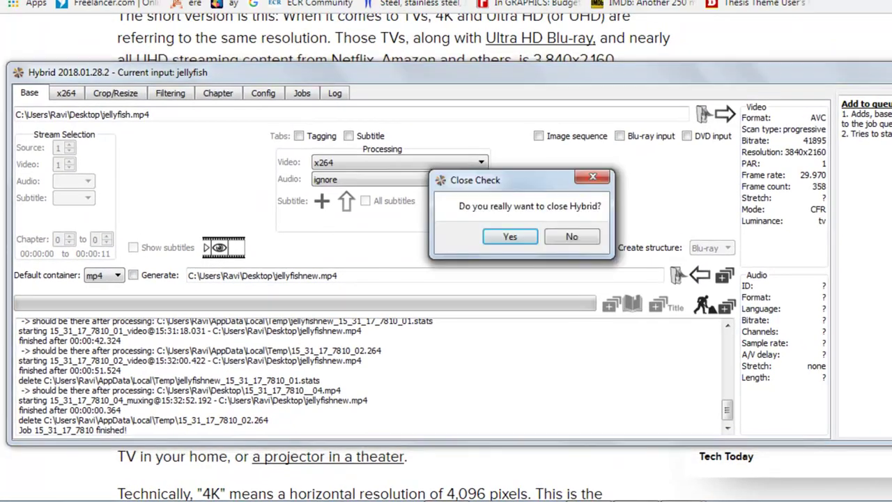
click(520, 239)
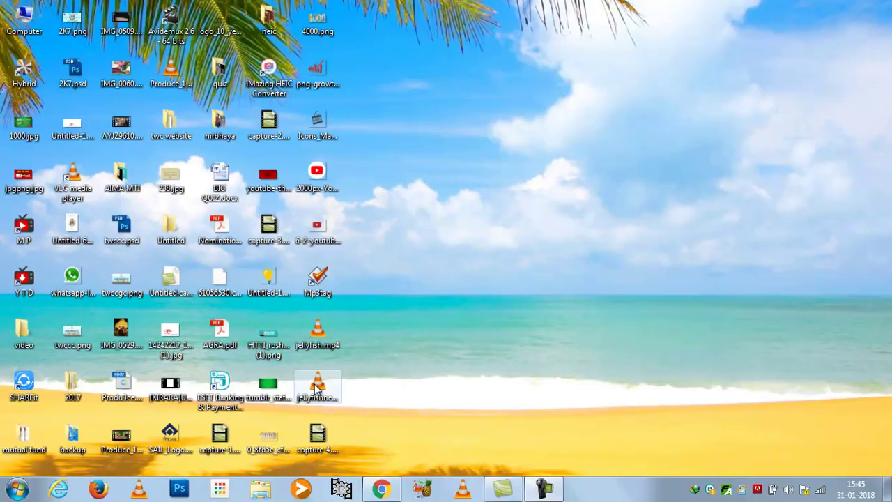
- Inspect the resolution of the converted video jellyfishnew.mp4 in MediaInfo
right_click(319, 388)
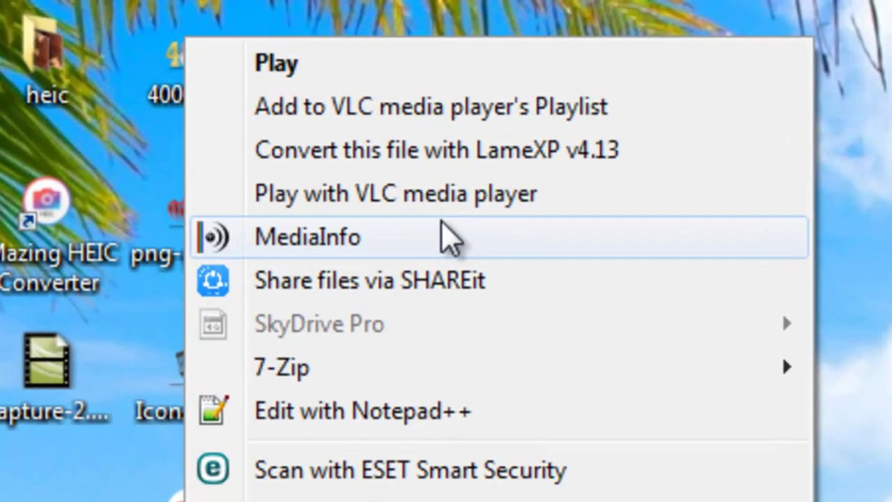
click(422, 165)
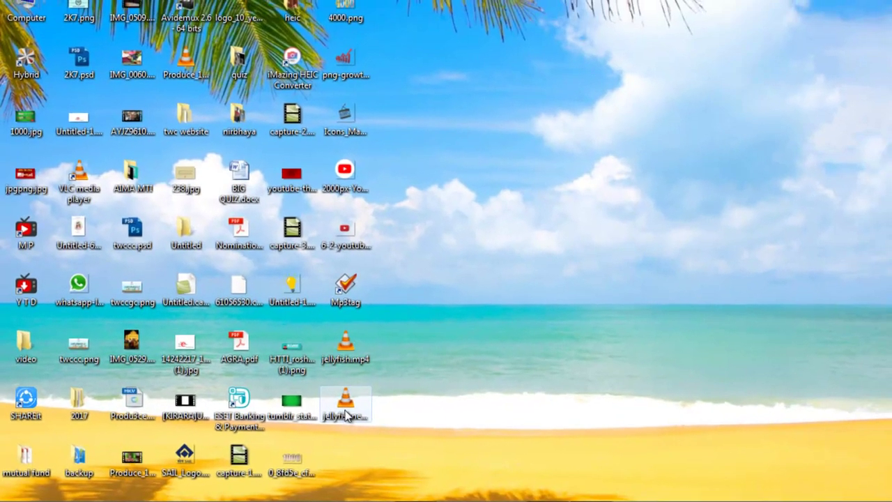
- Play the converted jellyfishnew.mp4 and the original jellyfish.mp4 in VLC media player to compare them
click(359, 411)
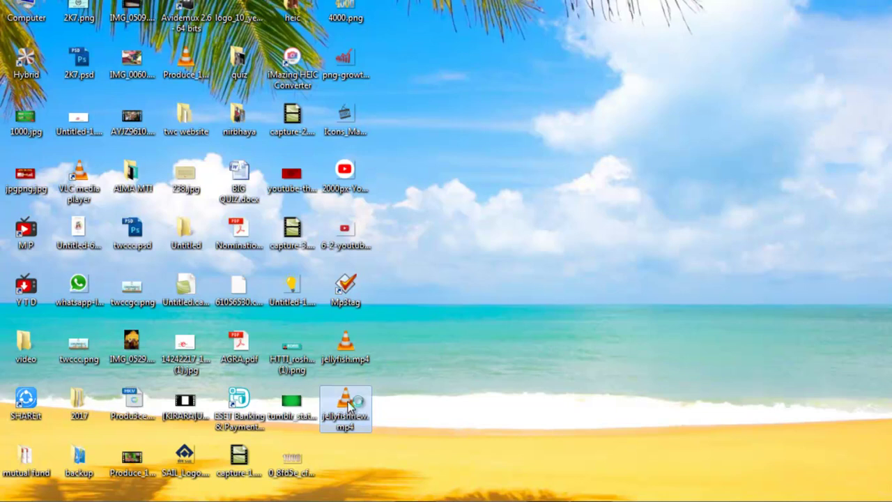
double_click(350, 407)
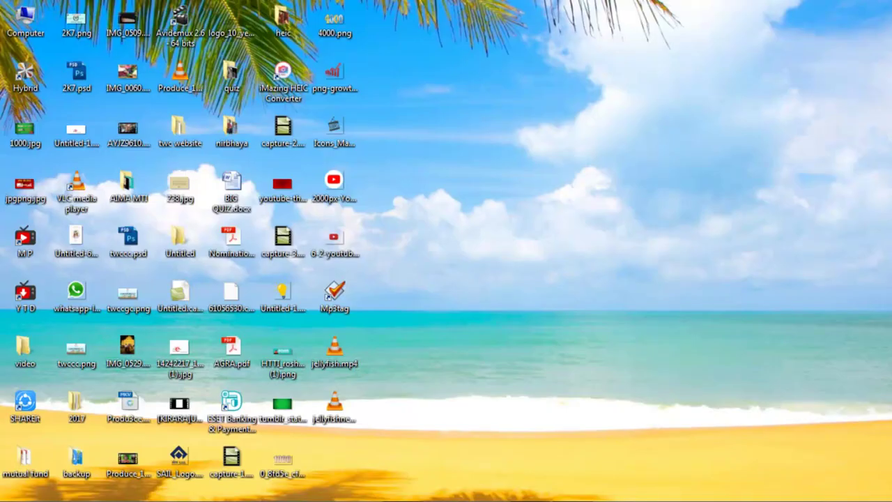
double_click(335, 352)
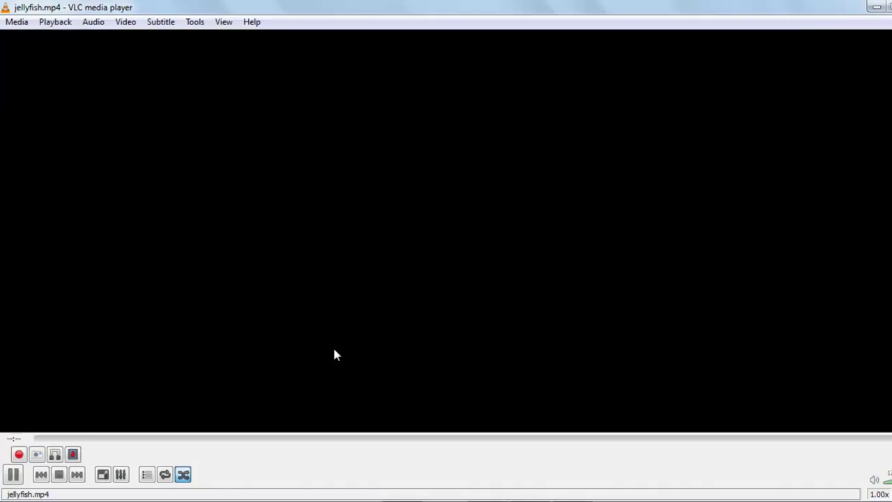